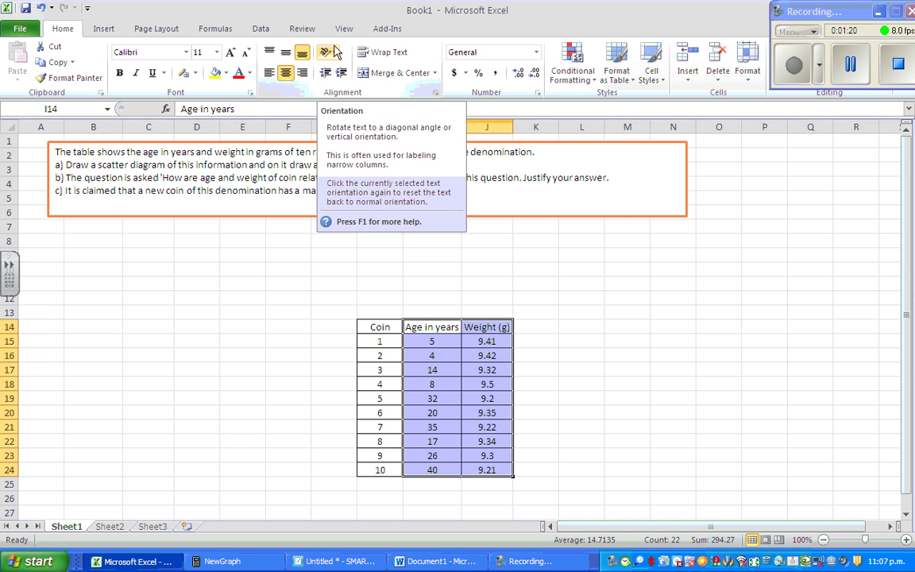
Step: Insert a markers-only scatter chart from the selected age and weight data and move it up and away from the coin table
left_click(97, 32)
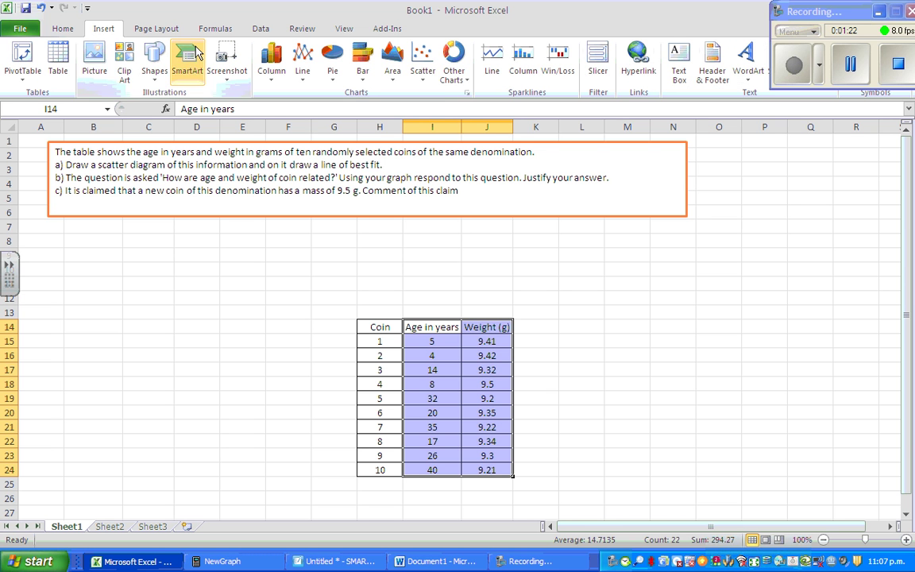
left_click(423, 75)
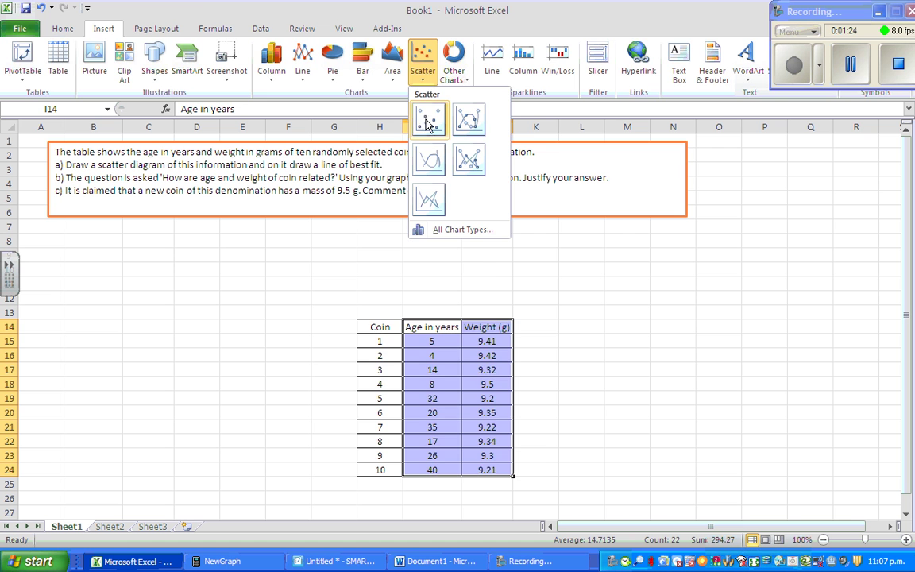
left_click(431, 119)
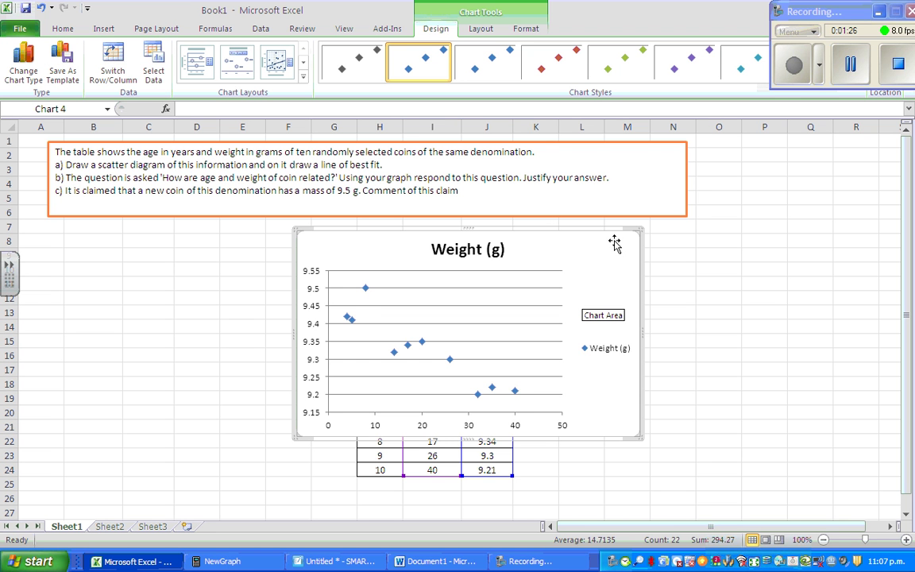
left_click_drag(629, 236, 774, 262)
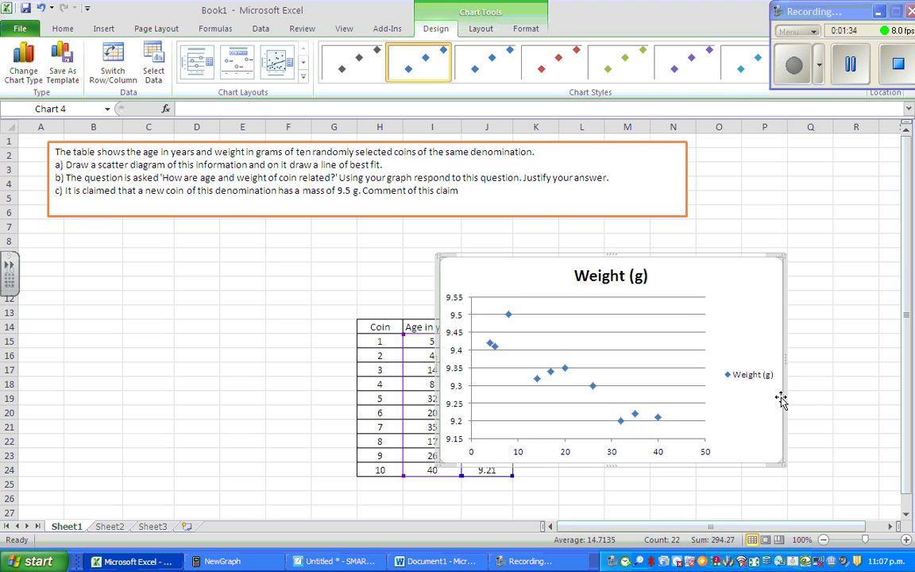
left_click_drag(773, 259, 816, 211)
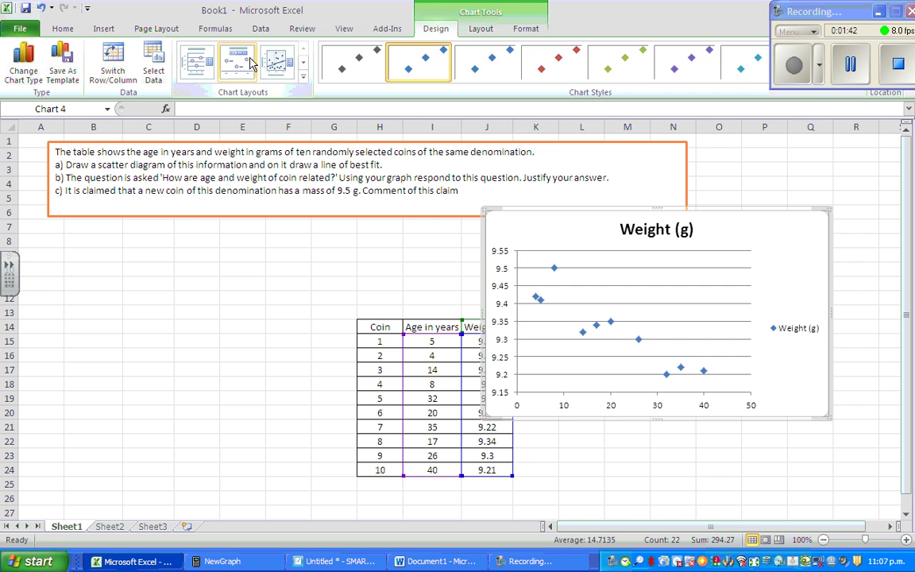
Step: Delete the Weight (g) legend from the scatter chart
left_click(481, 29)
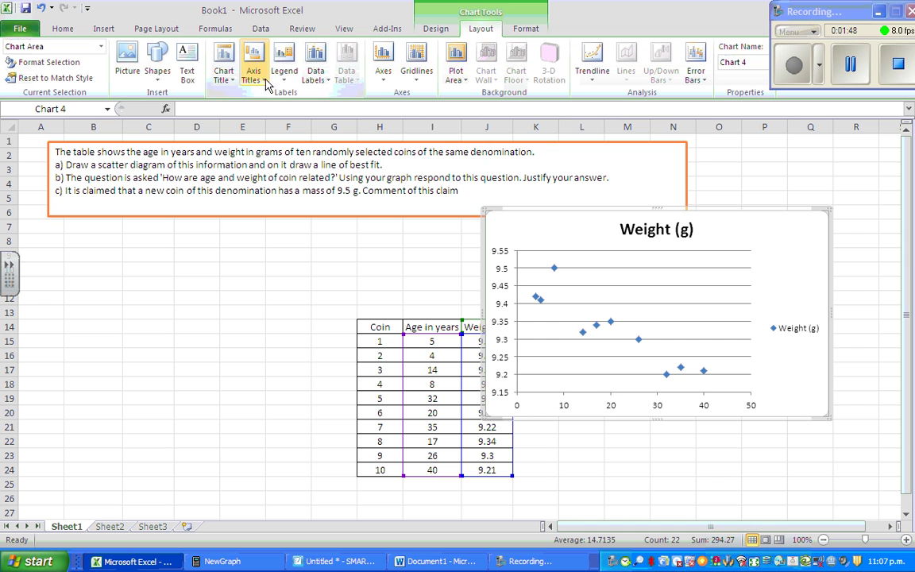
left_click(792, 330)
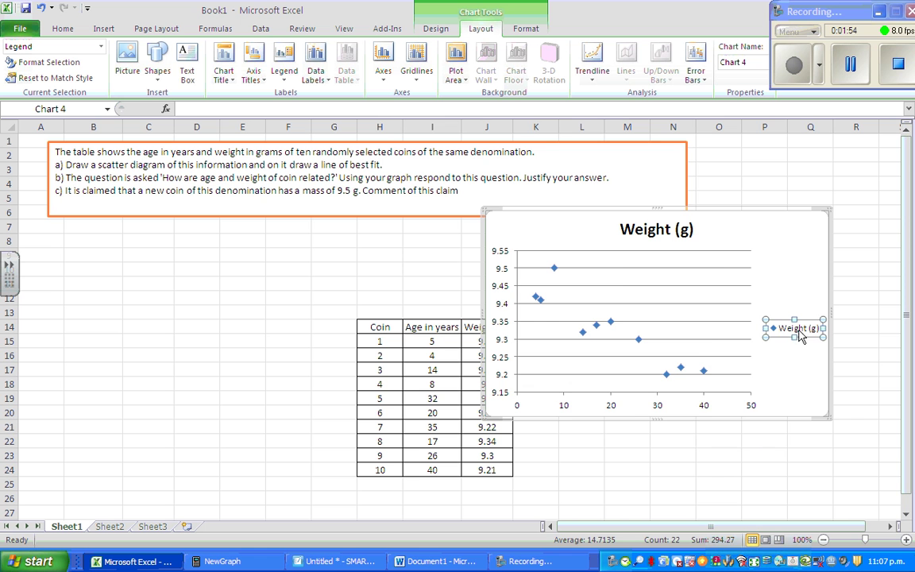
right_click(801, 336)
left_click(688, 335)
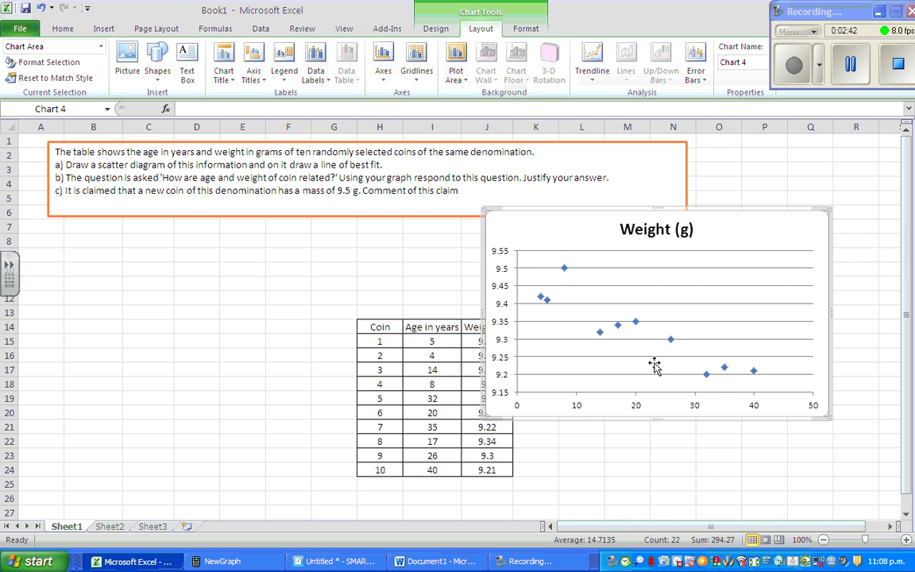
Step: Add a linear trendline to the Weight (g) data points and display its equation on the chart
left_click(618, 330)
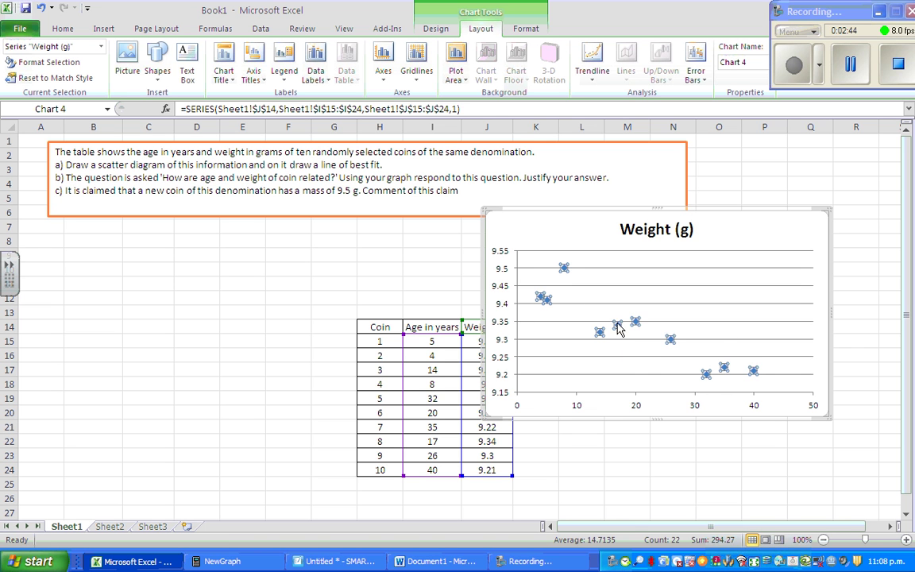
left_click(671, 329)
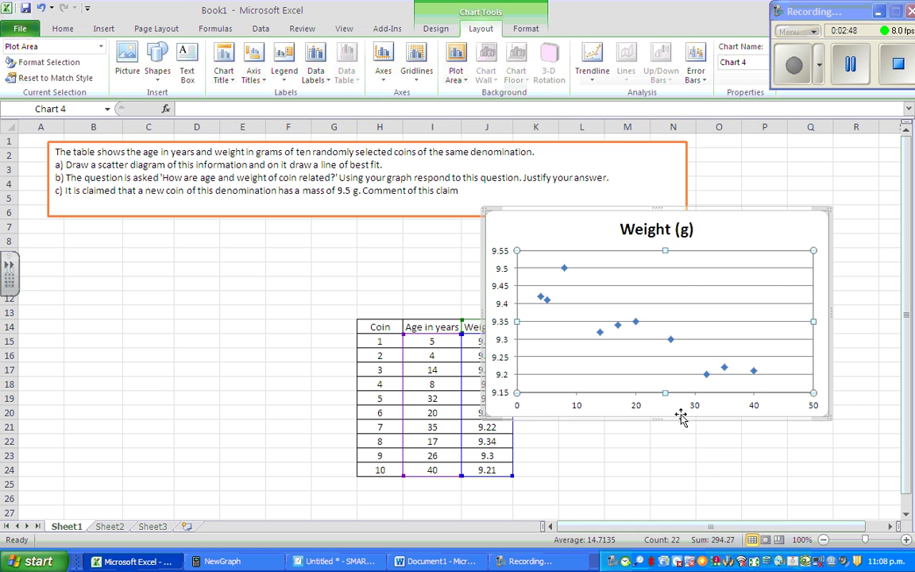
right_click(619, 332)
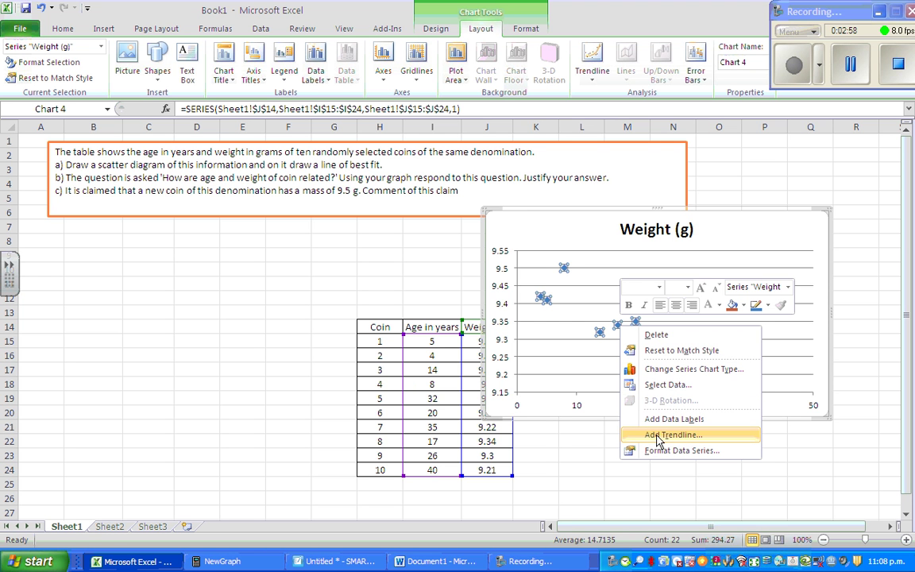
left_click(674, 435)
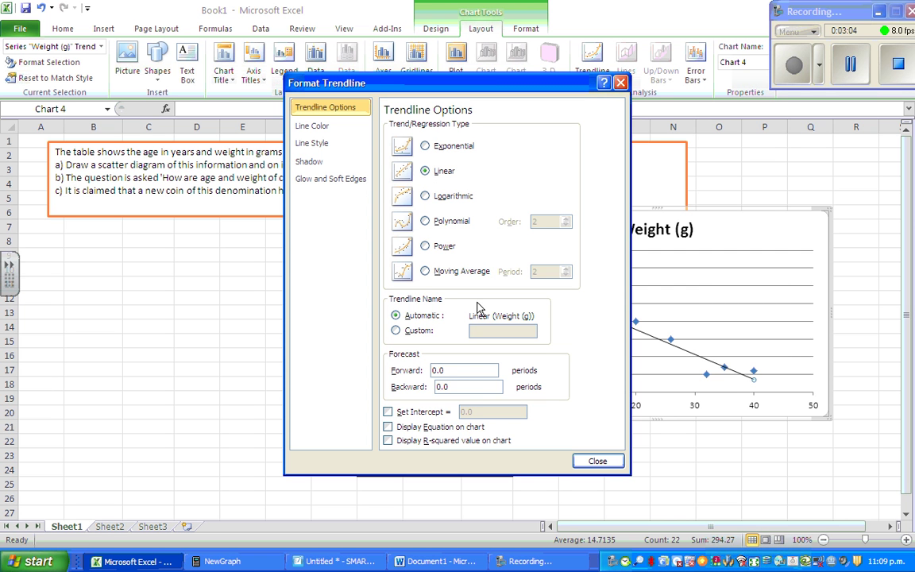
left_click(388, 427)
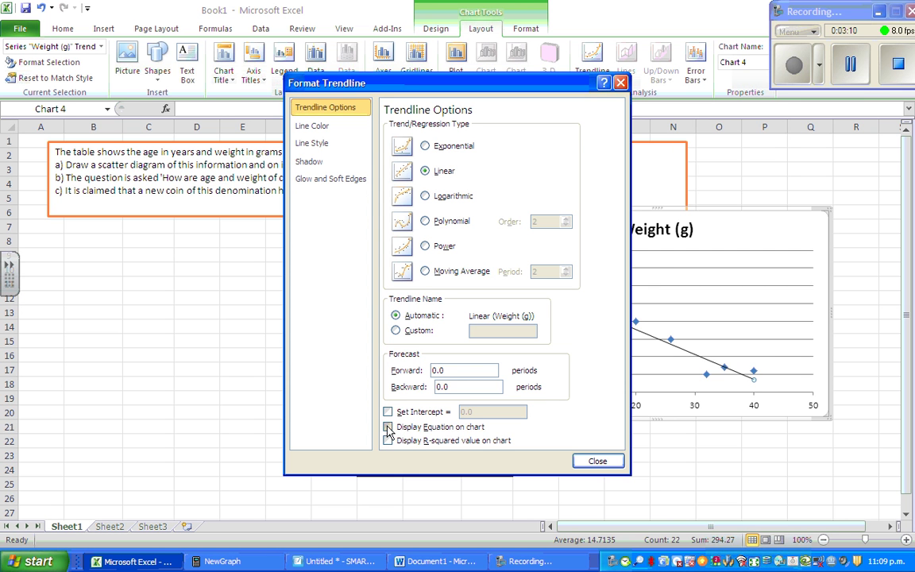
left_click(596, 464)
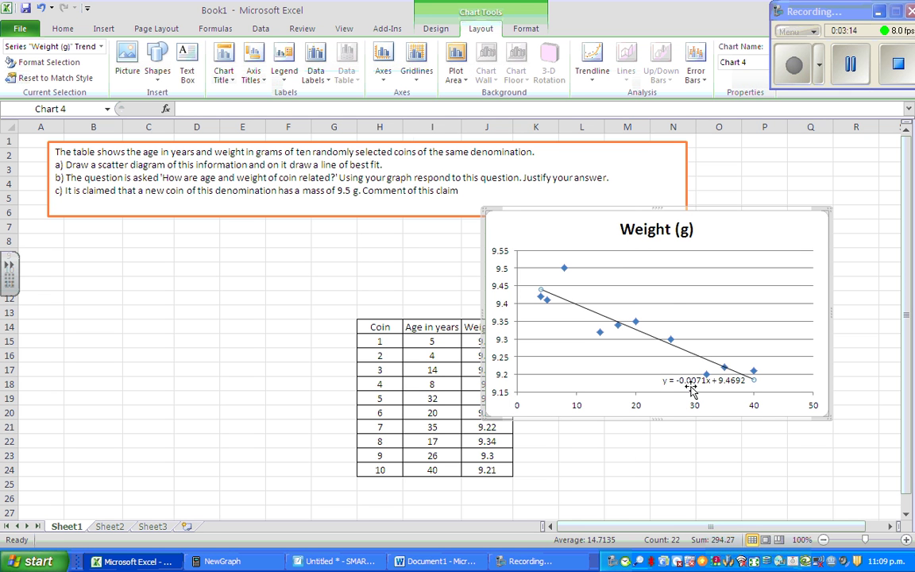
Step: Move the chart to the other side of the coin table and place the trendline equation beside the chart title
left_click_drag(692, 378, 698, 247)
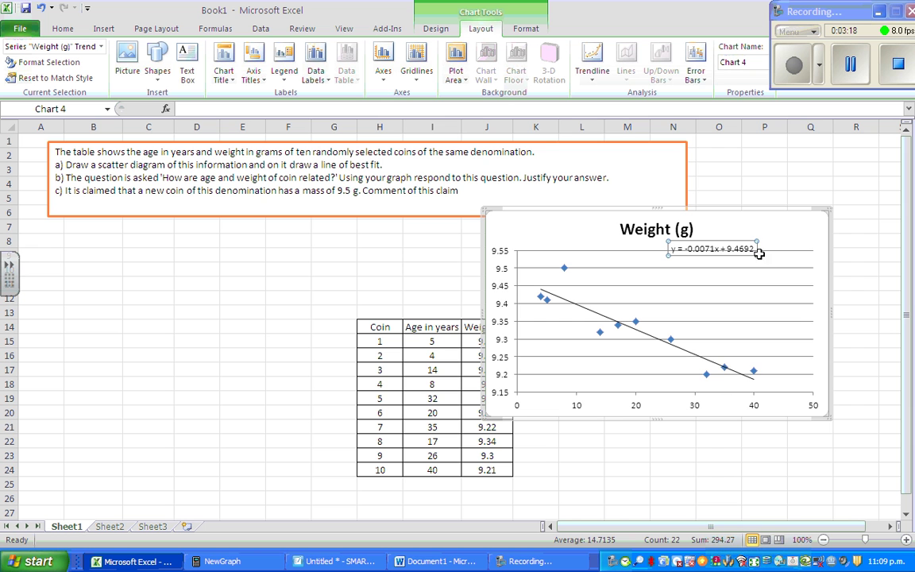
left_click(824, 416)
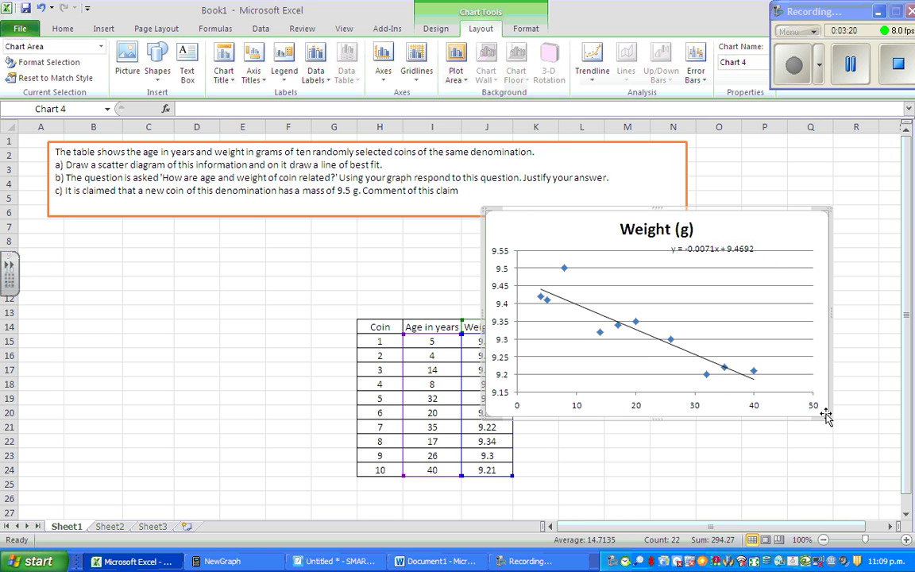
left_click_drag(831, 419, 314, 441)
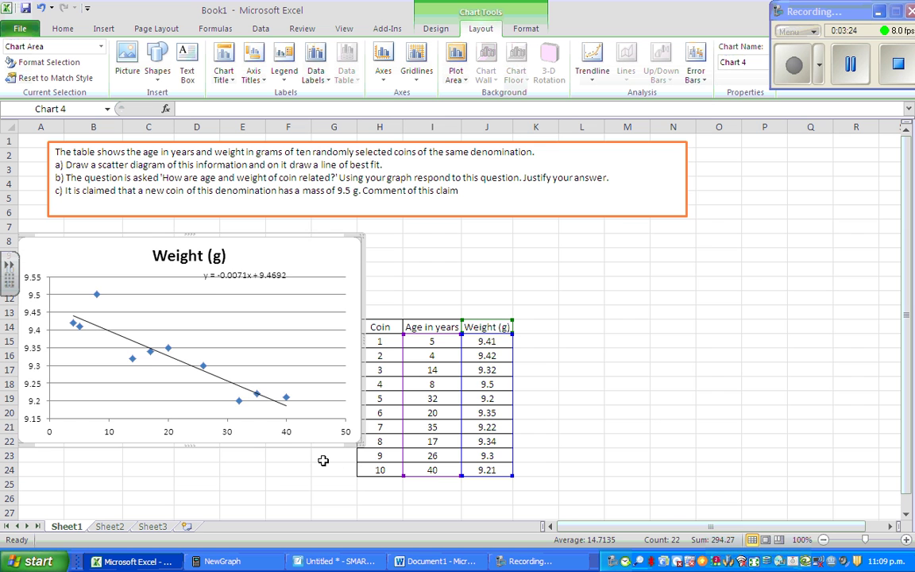
left_click(247, 275)
left_click_drag(247, 271, 272, 259)
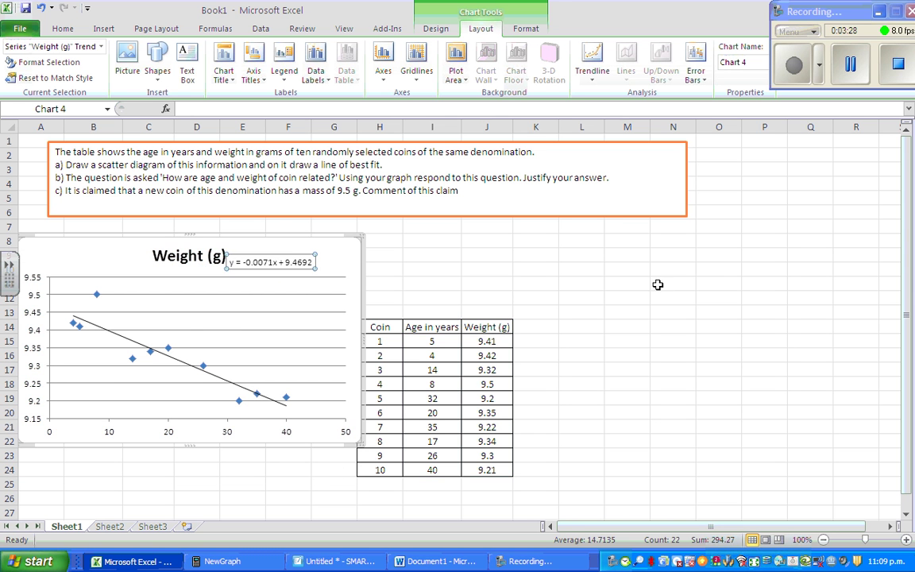
left_click(672, 283)
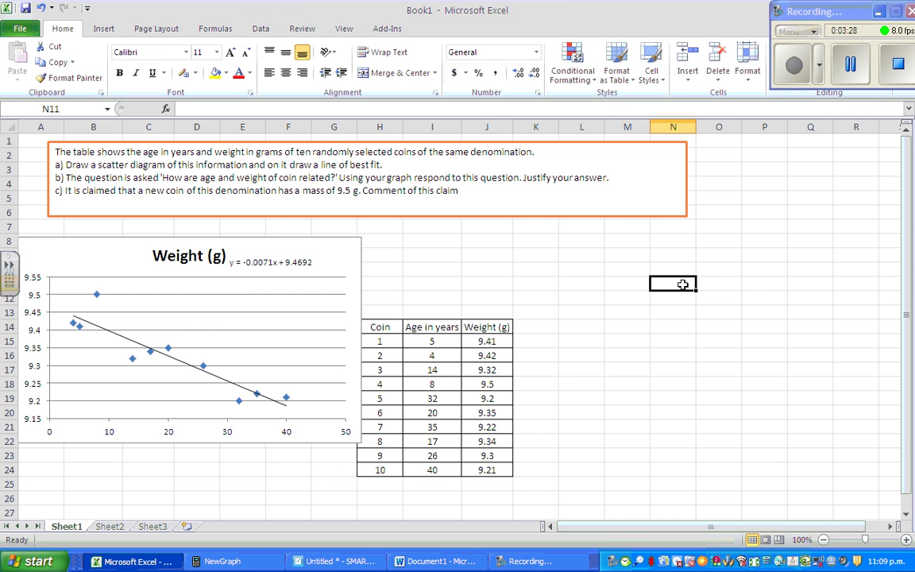
double_click(267, 263)
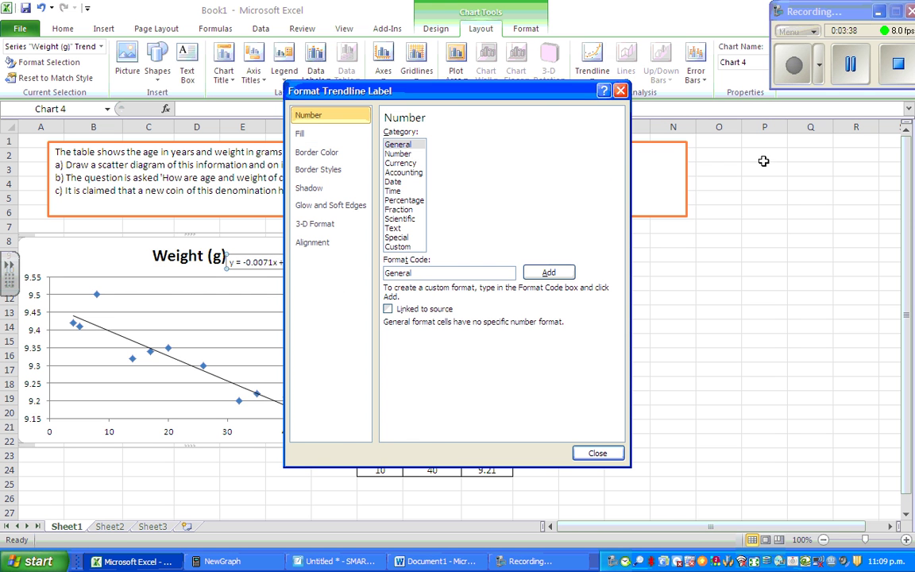
left_click(619, 91)
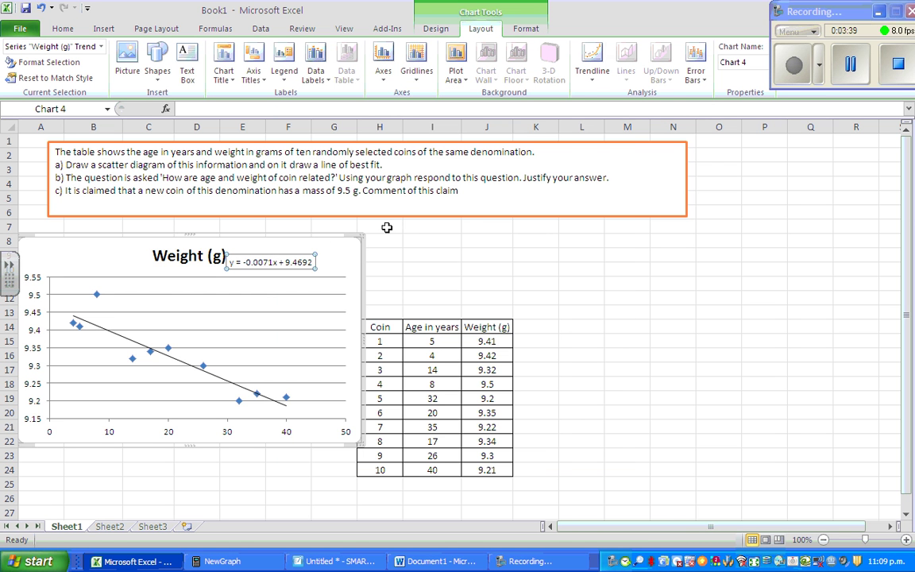
double_click(308, 262)
key("Right")
left_click(258, 305)
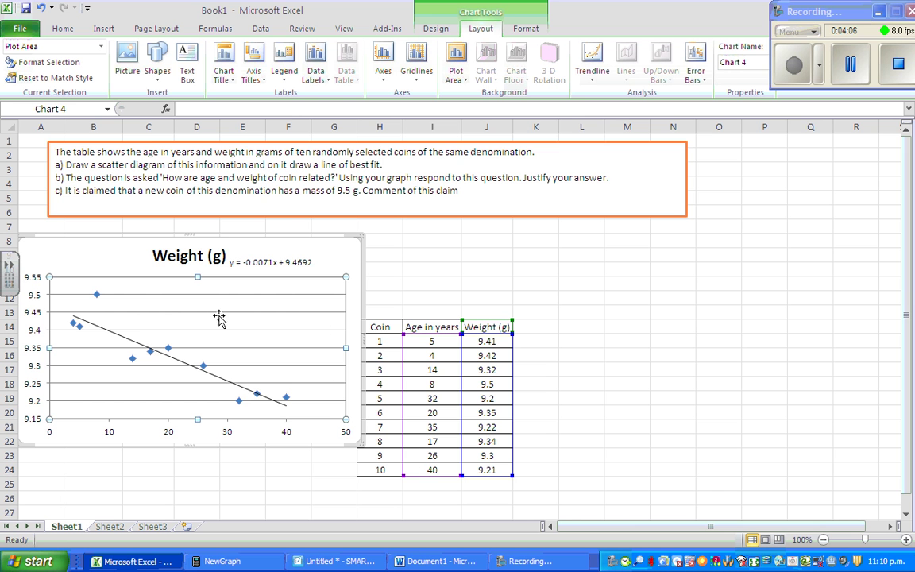
Step: Switch to the NewGraph calculator and place it over the SMART Notebook page beside the coin table, with the cursor moved down in List 1
left_click(222, 562)
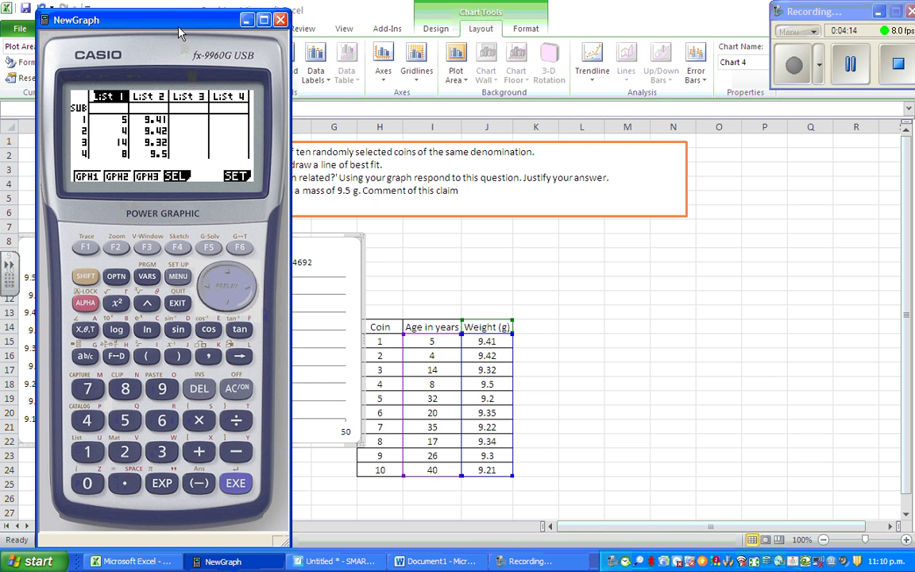
left_click_drag(178, 33, 661, 33)
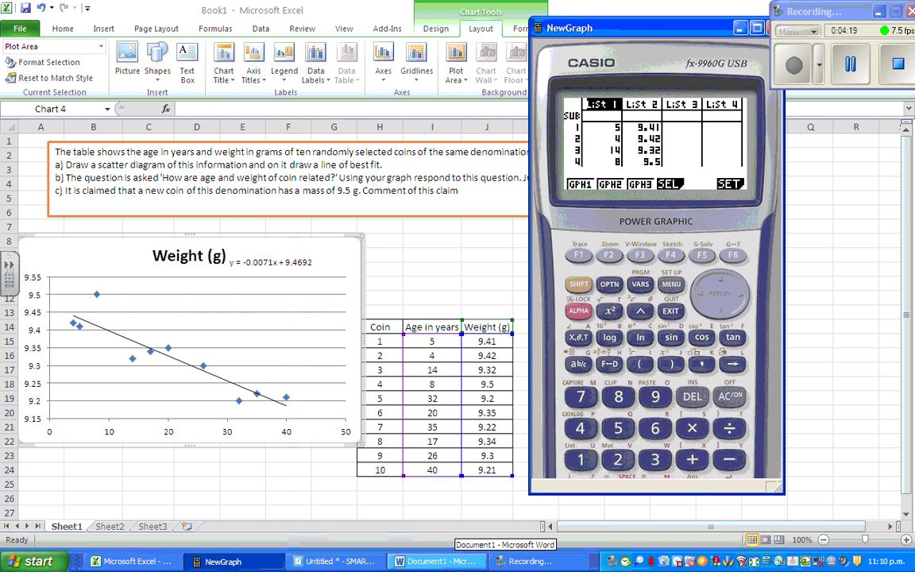
left_click(332, 561)
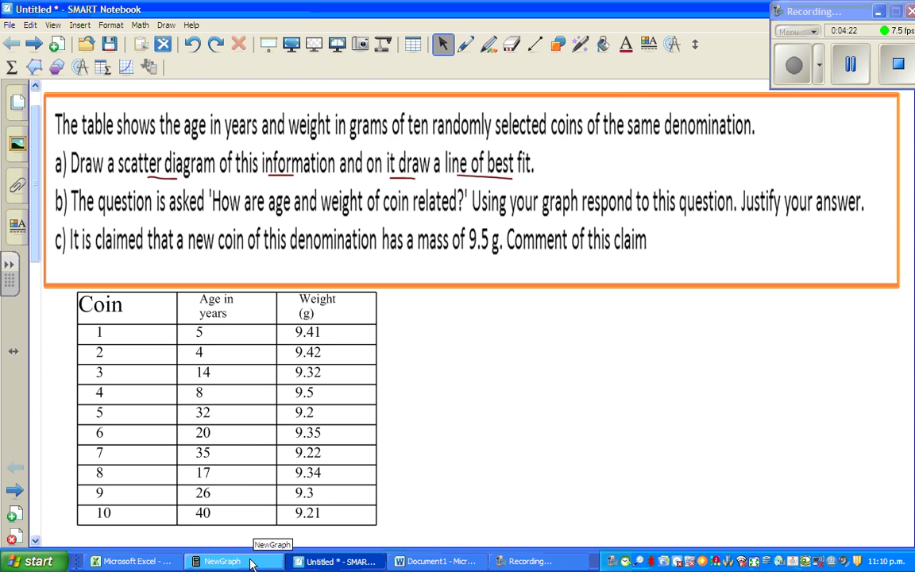
left_click(227, 562)
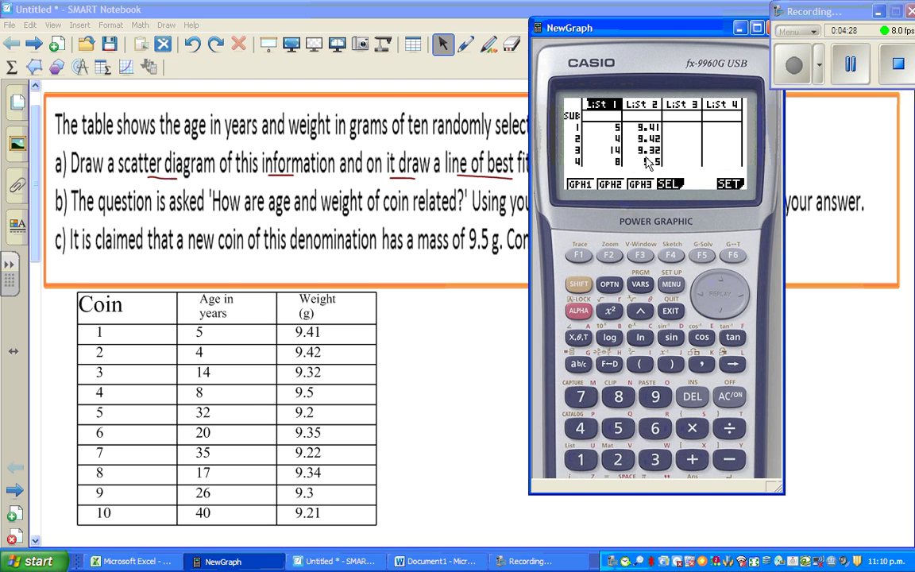
left_click(719, 314)
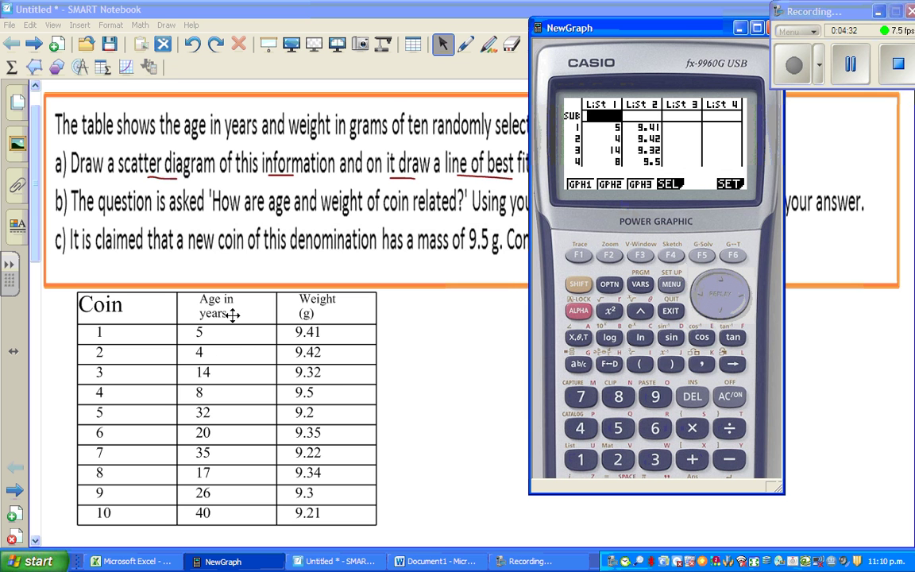